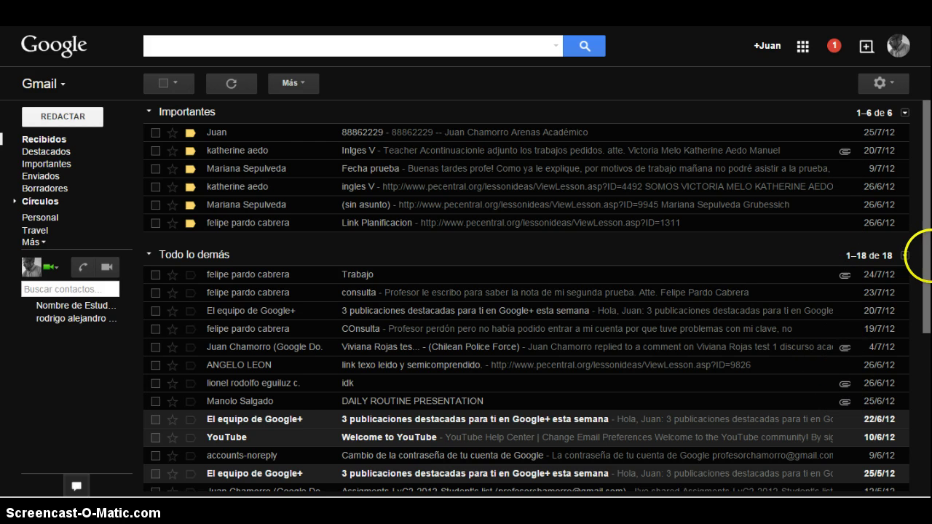
- Open Gmail's Configuración at the Filtros tab, which lists no filters yet
{"action": "mouse_move", "coordinate": [923, 306]}
{"action": "left_mouse_down"}
{"action": "mouse_move", "coordinate": [926, 336]}
{"action": "mouse_move", "coordinate": [923, 305]}
{"action": "left_mouse_up"}
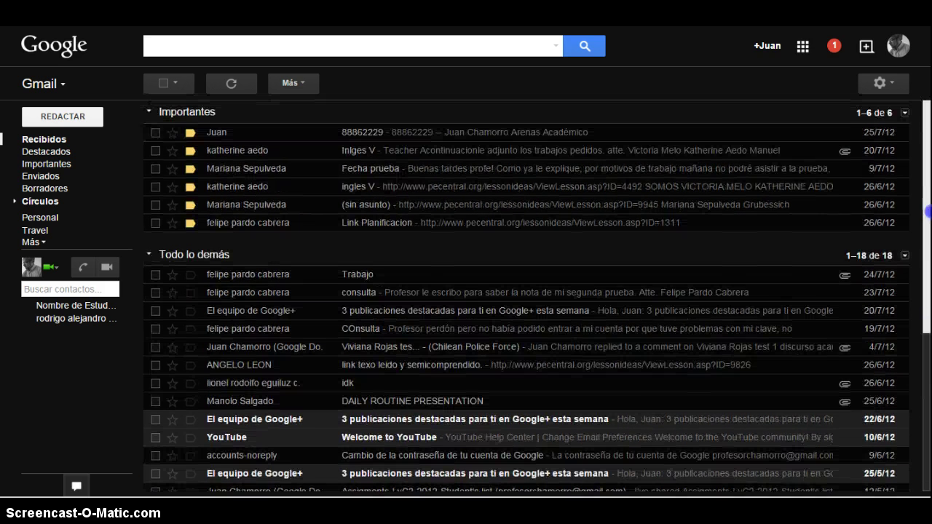
{"action": "scroll", "coordinate": [921, 282], "scroll_direction": "down", "scroll_amount": 1}
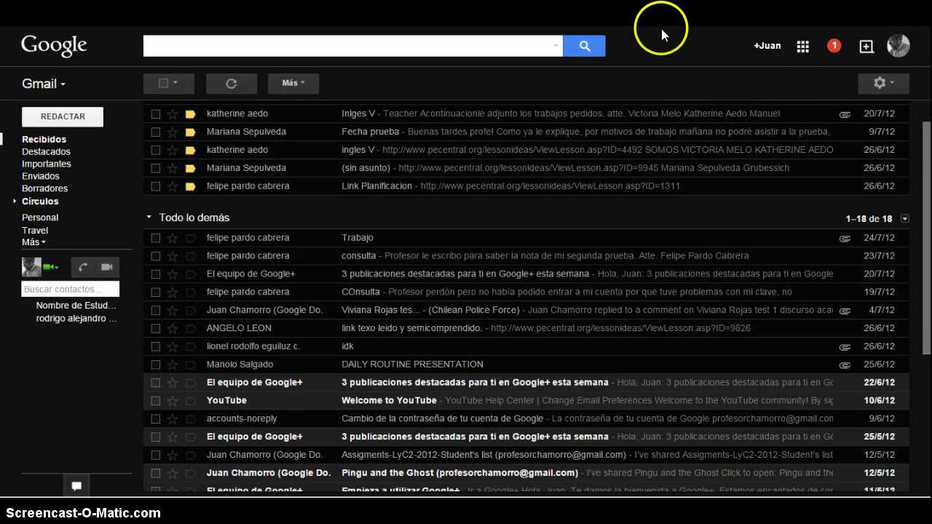
{"action": "left_click", "coordinate": [892, 84]}
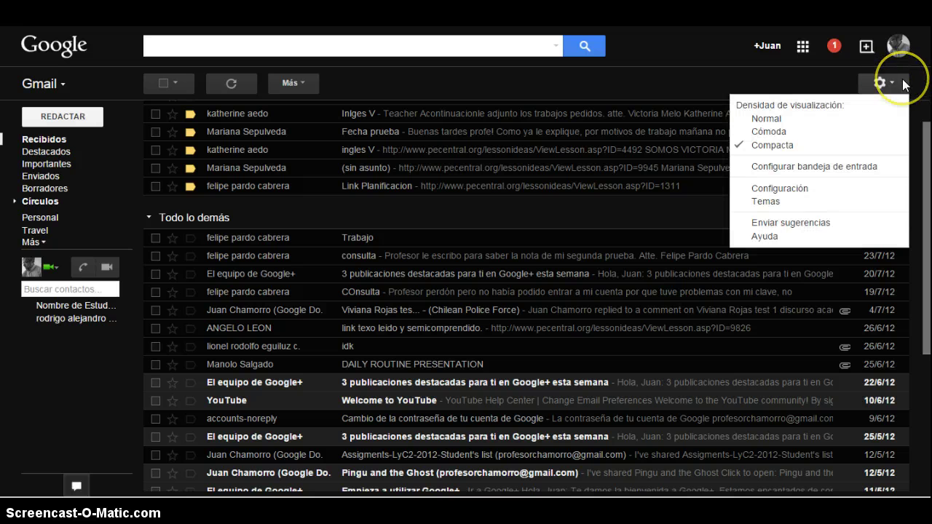
{"action": "left_click", "coordinate": [820, 189]}
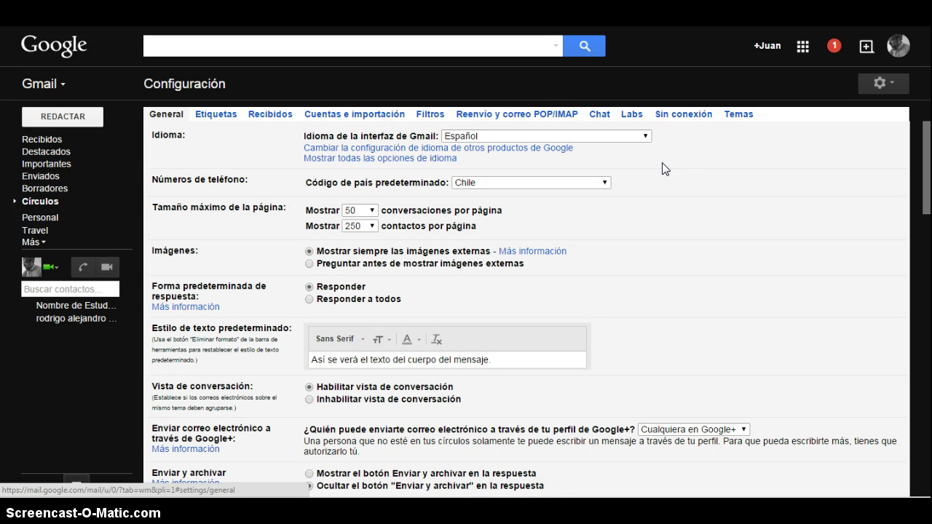
{"action": "left_click", "coordinate": [434, 119]}
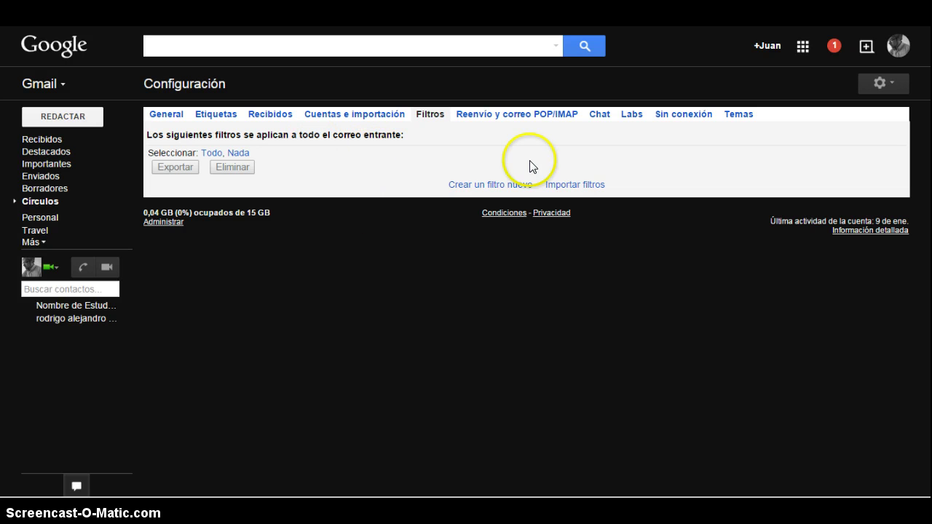
- Draft a new filter for messages with attachments (has:attachment) and move to its actions
{"action": "left_click", "coordinate": [506, 186]}
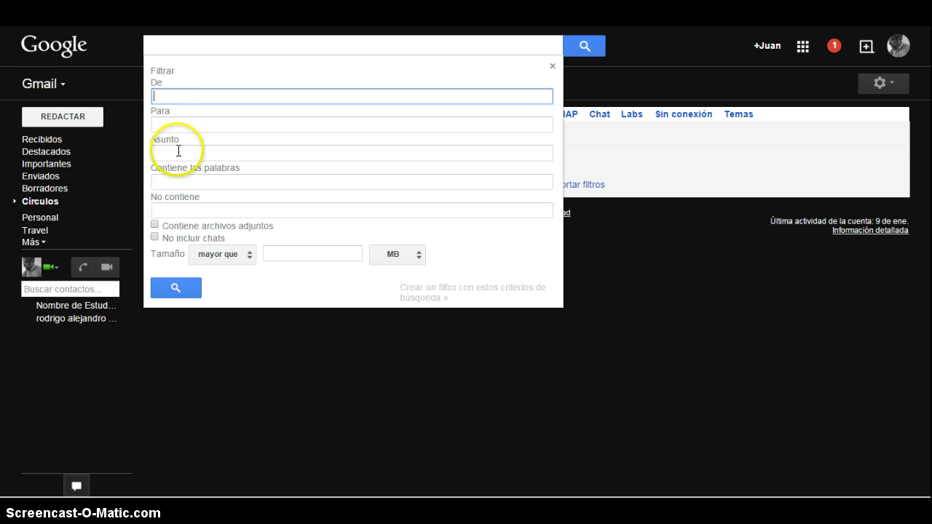
{"action": "left_click", "coordinate": [154, 225]}
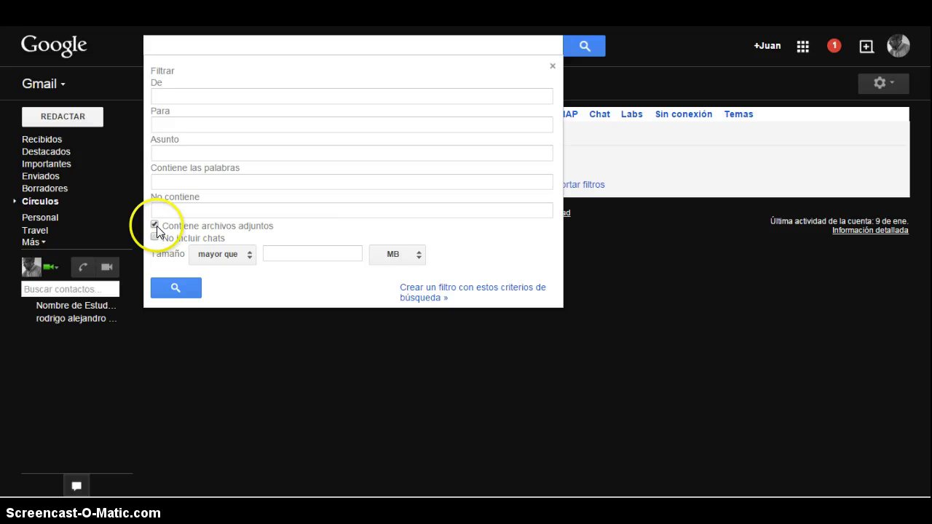
{"action": "left_click", "coordinate": [388, 268]}
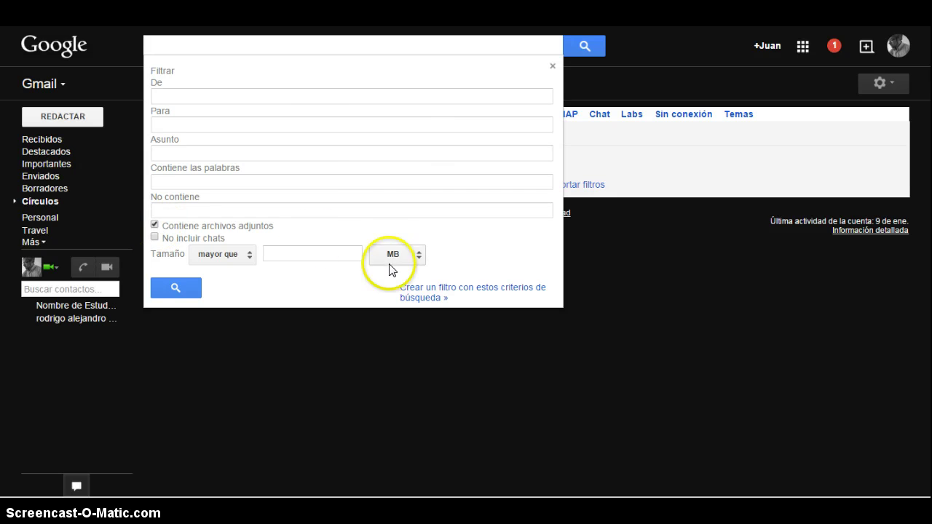
{"action": "left_click", "coordinate": [432, 296]}
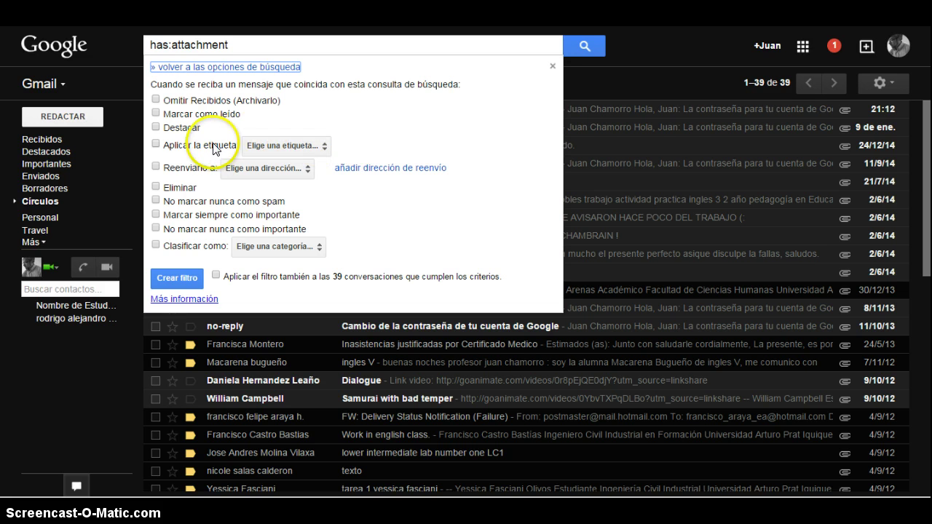
- Make the filter apply a newly created 'attch' label, also to the 39 existing conversations
{"action": "left_click", "coordinate": [155, 144]}
{"action": "left_click", "coordinate": [310, 148]}
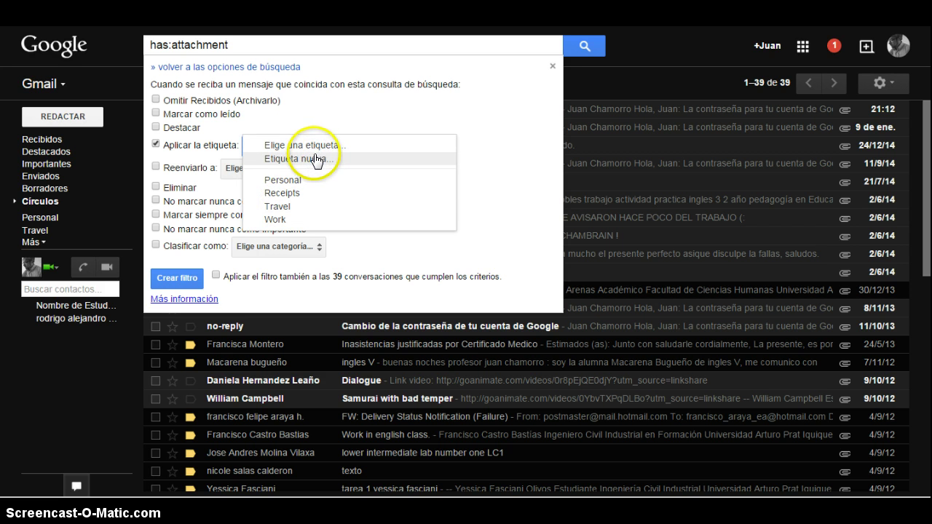
{"action": "left_click", "coordinate": [313, 159]}
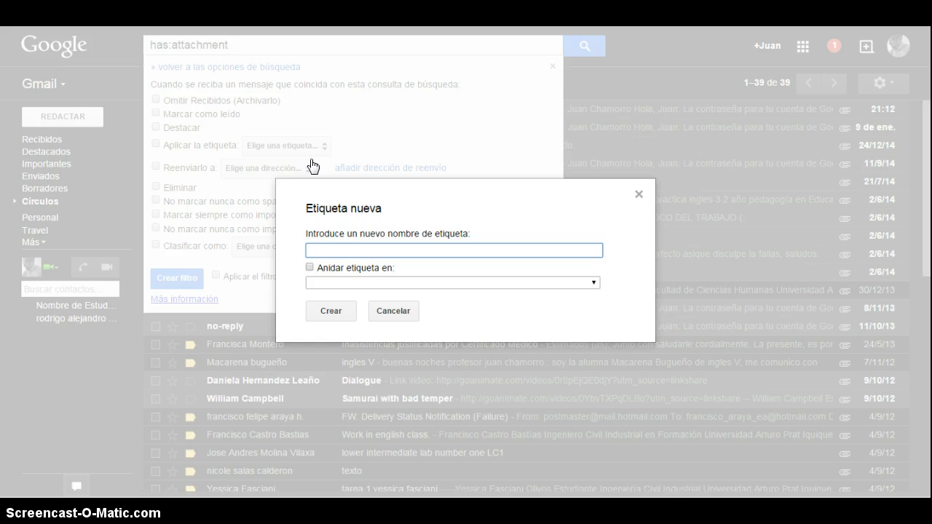
{"action": "type", "text": "att"}
{"action": "type", "text": "ch"}
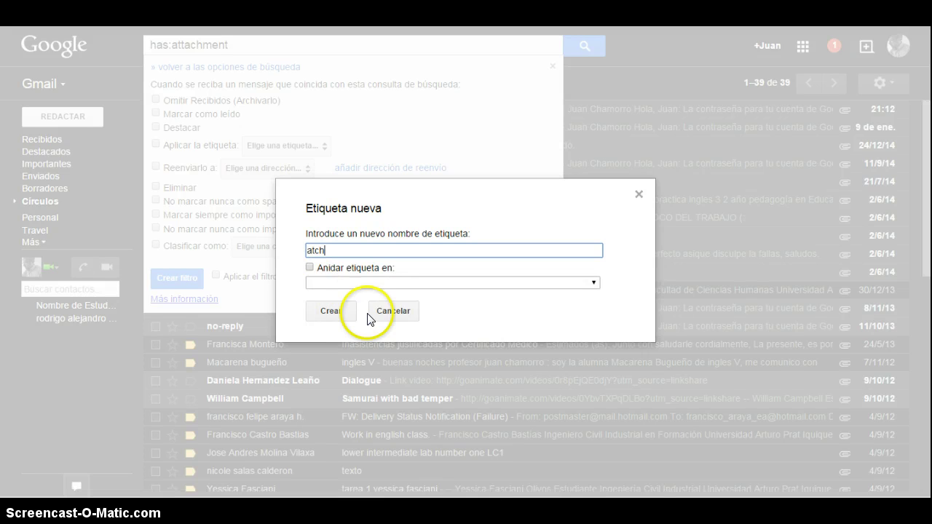
{"action": "left_click", "coordinate": [314, 250]}
{"action": "type", "text": "t"}
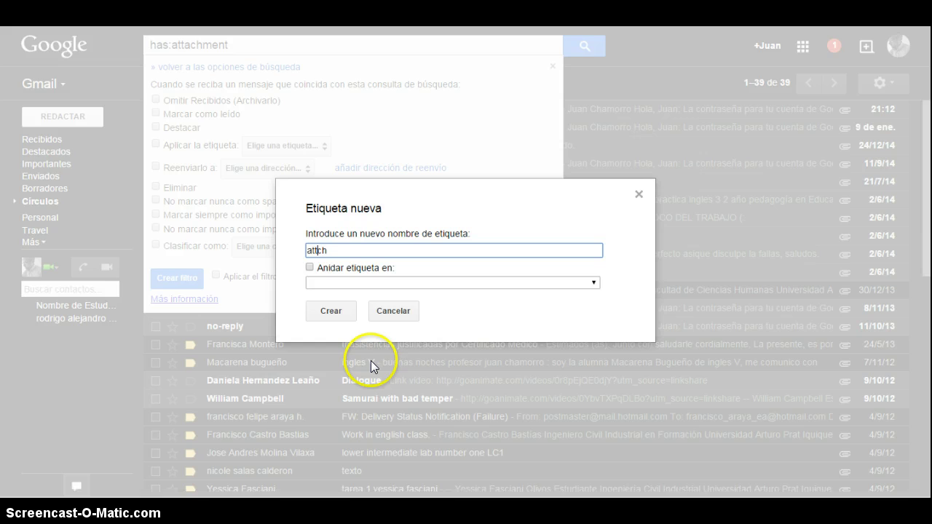
{"action": "left_click", "coordinate": [332, 311]}
{"action": "left_click", "coordinate": [337, 313]}
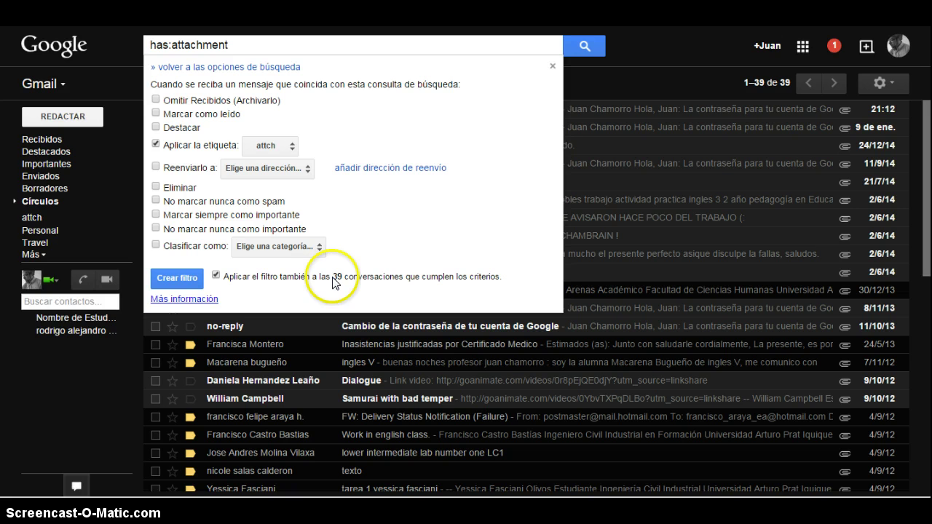
- Save the has:attachment filter and return to the Recibidos inbox
{"action": "left_click", "coordinate": [167, 275]}
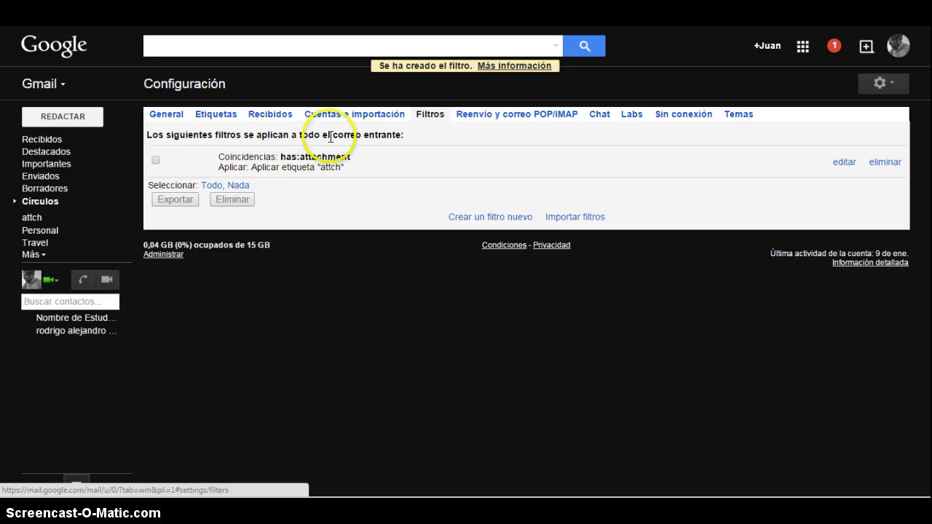
{"action": "left_click", "coordinate": [51, 140]}
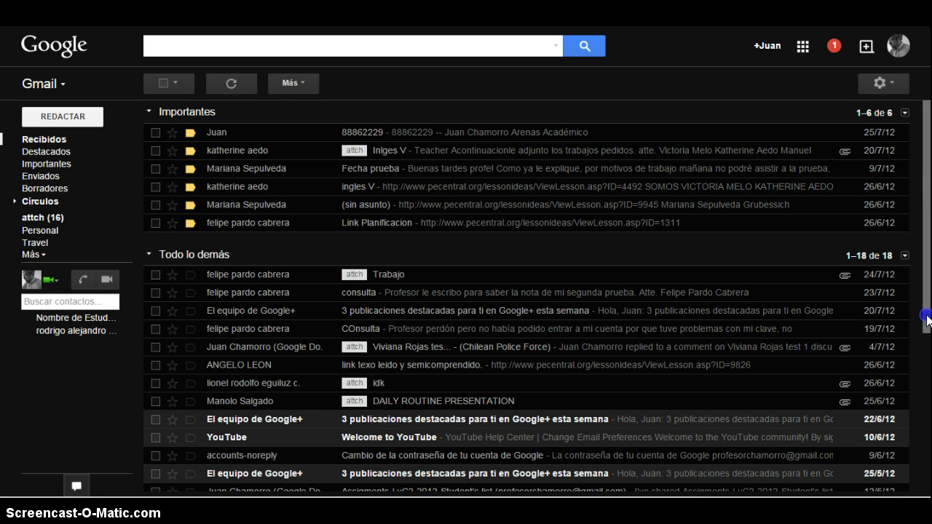
- Open the 'Inlges V' email and use its attch tag to list all labelled conversations
{"action": "left_click_drag", "start_coordinate": [926, 318], "coordinate": [920, 221]}
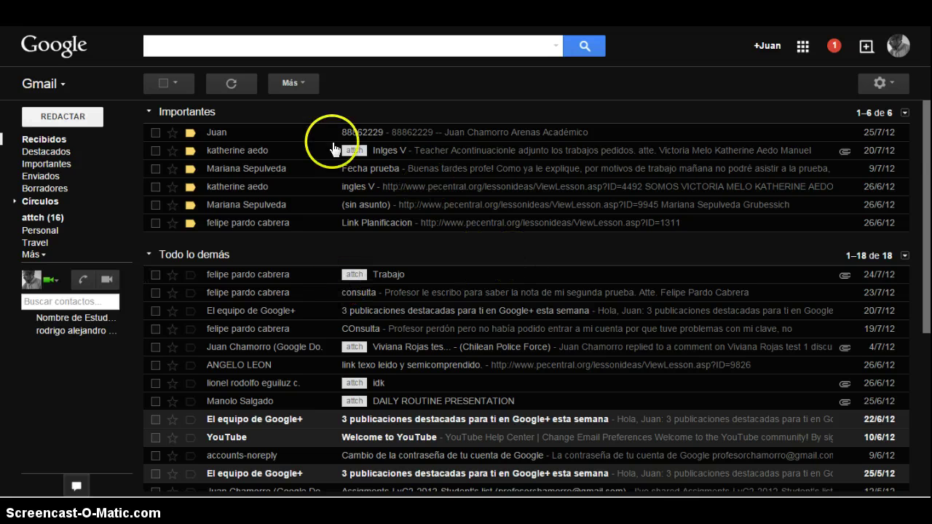
{"action": "left_click", "coordinate": [355, 158]}
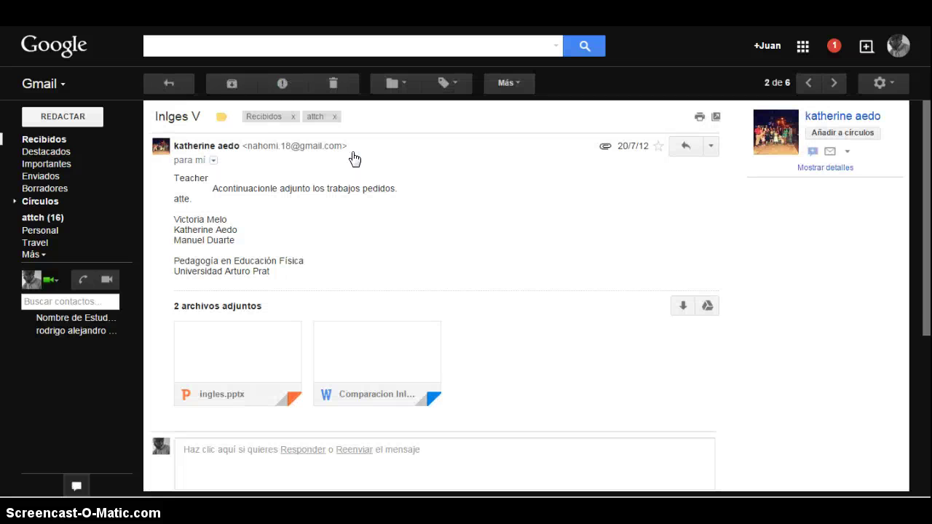
{"action": "left_click", "coordinate": [311, 120]}
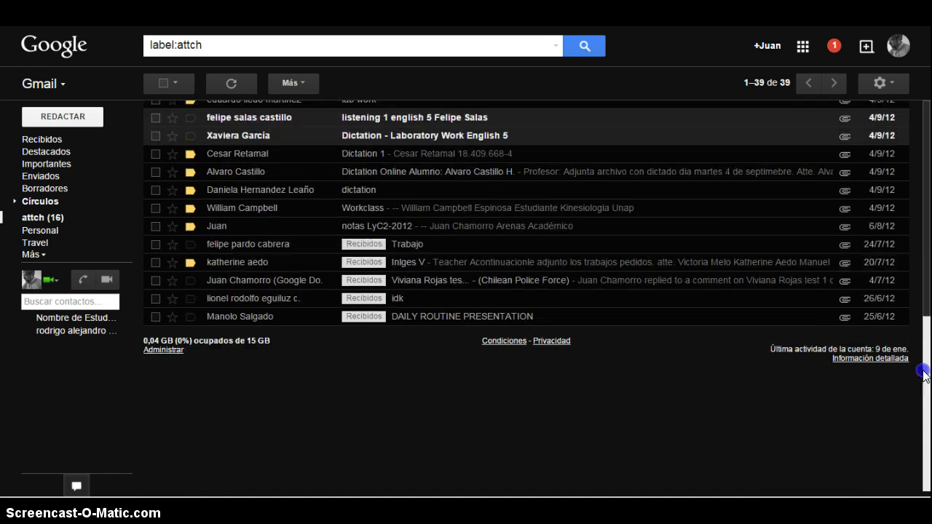
{"action": "left_click_drag", "start_coordinate": [924, 295], "coordinate": [928, 212]}
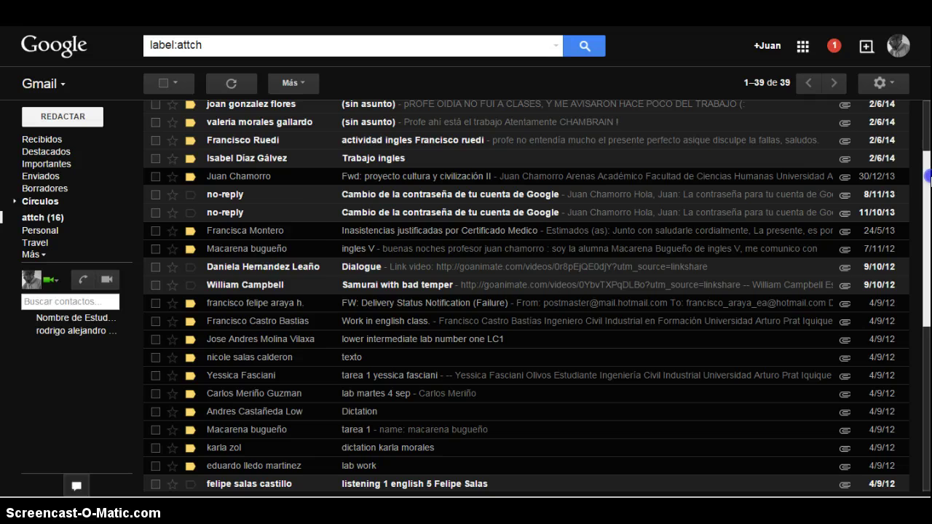
{"action": "left_click_drag", "start_coordinate": [927, 177], "coordinate": [926, 117]}
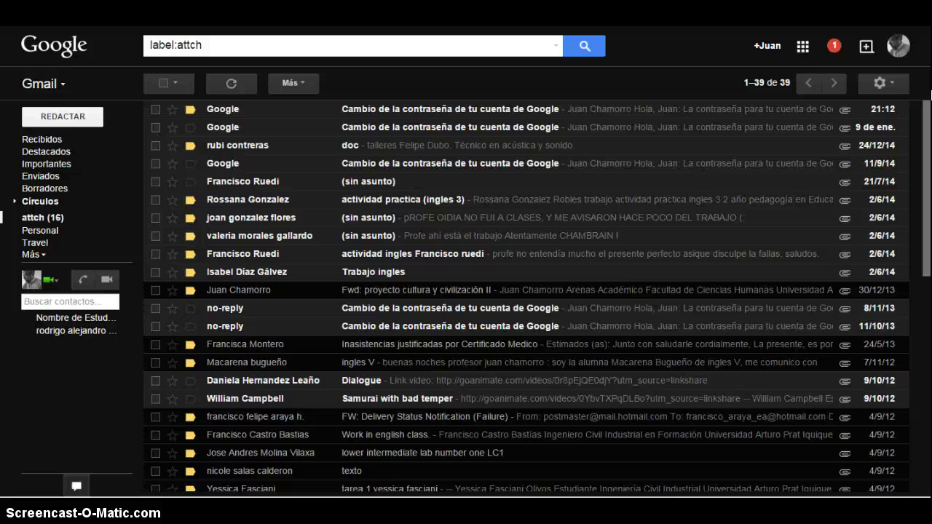
{"action": "left_click", "coordinate": [888, 69]}
{"action": "left_click", "coordinate": [164, 83]}
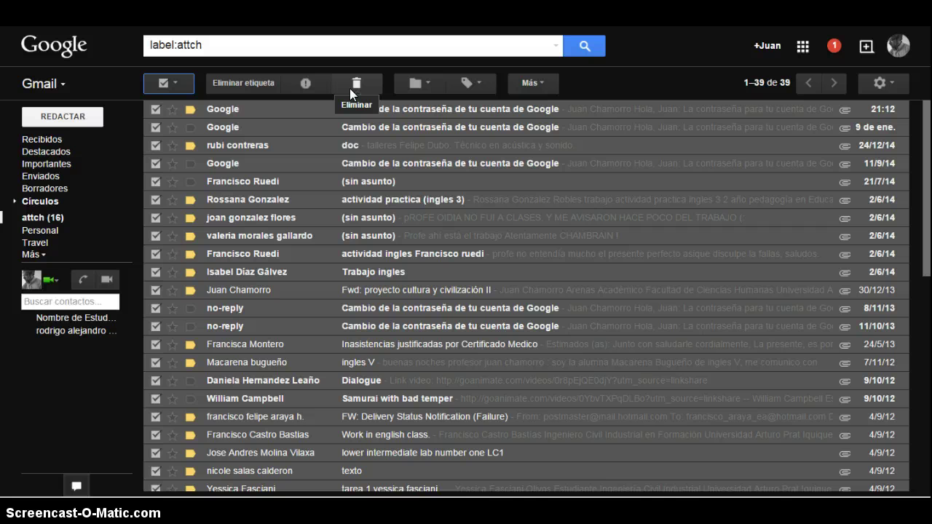
{"action": "left_click", "coordinate": [166, 85]}
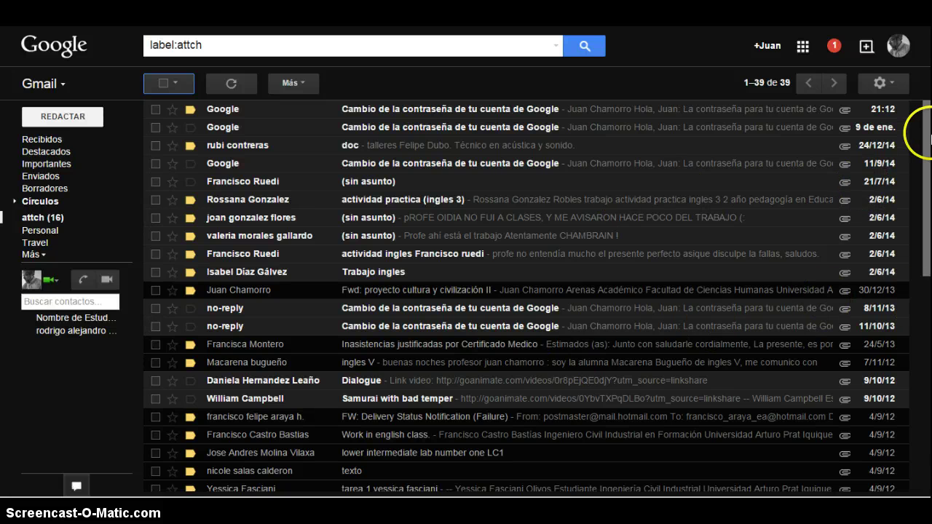
{"action": "mouse_move", "coordinate": [927, 135]}
{"action": "left_mouse_down"}
{"action": "mouse_move", "coordinate": [926, 349]}
{"action": "mouse_move", "coordinate": [926, 139]}
{"action": "left_mouse_up"}
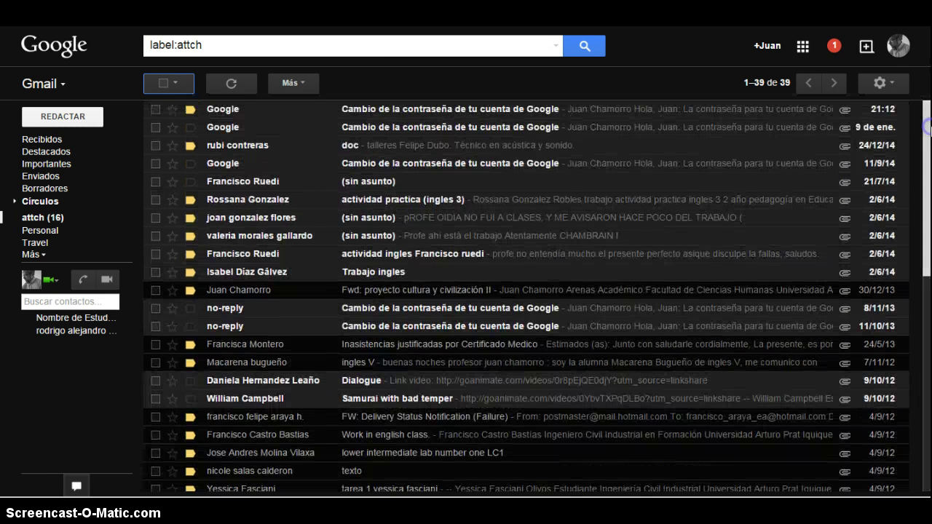
- Glance at the gear menu and the attch sidebar label, then return to Recibidos
{"action": "left_click", "coordinate": [885, 85]}
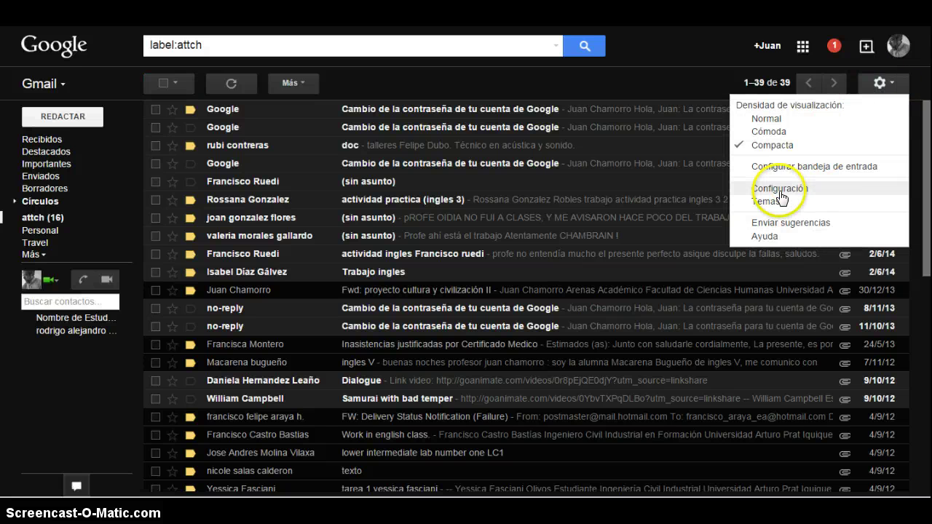
{"action": "left_click", "coordinate": [658, 57]}
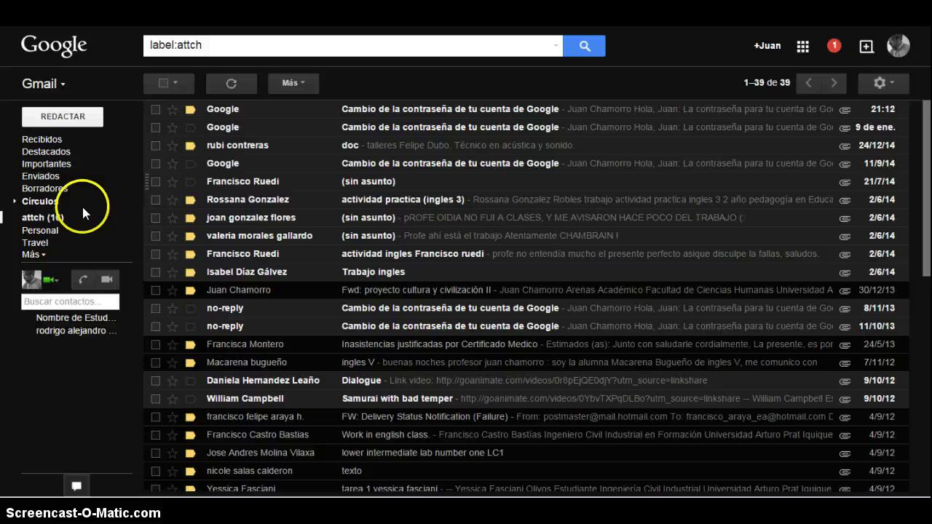
{"action": "left_click", "coordinate": [55, 224]}
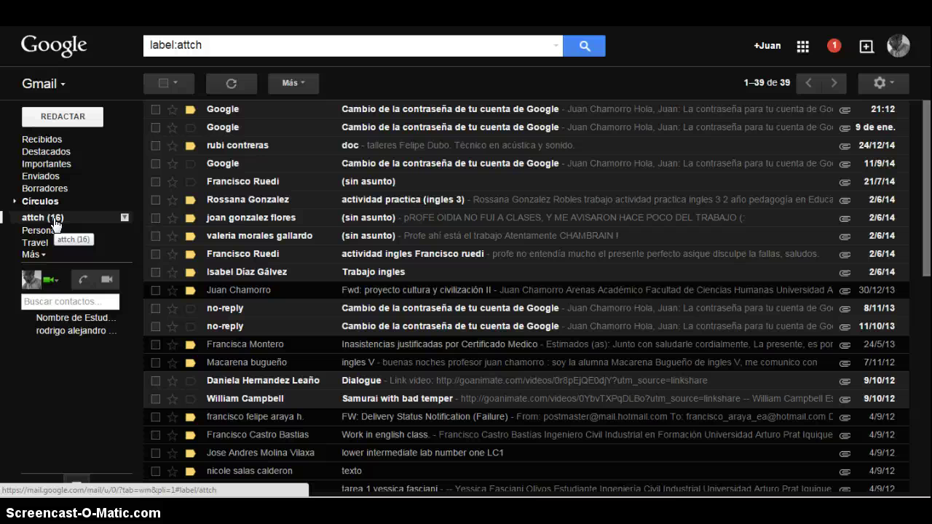
{"action": "left_click", "coordinate": [98, 232]}
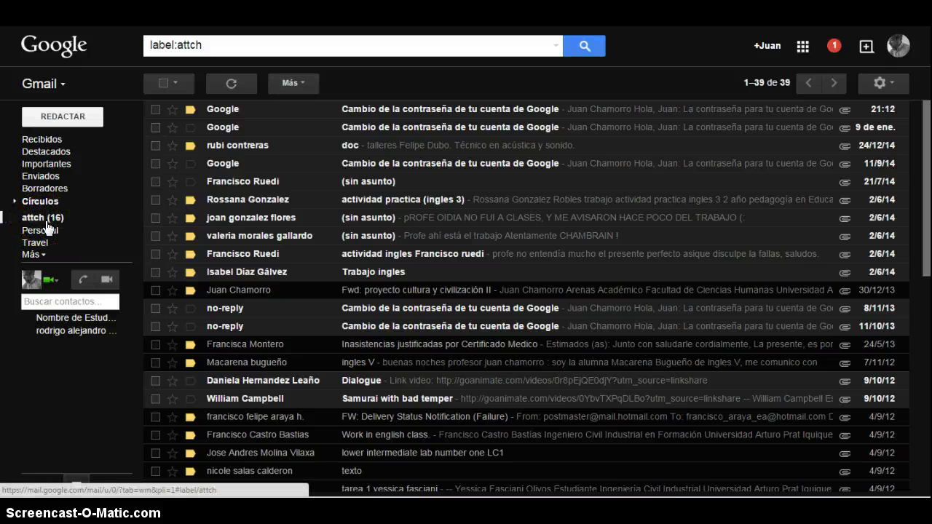
{"action": "left_click", "coordinate": [44, 139]}
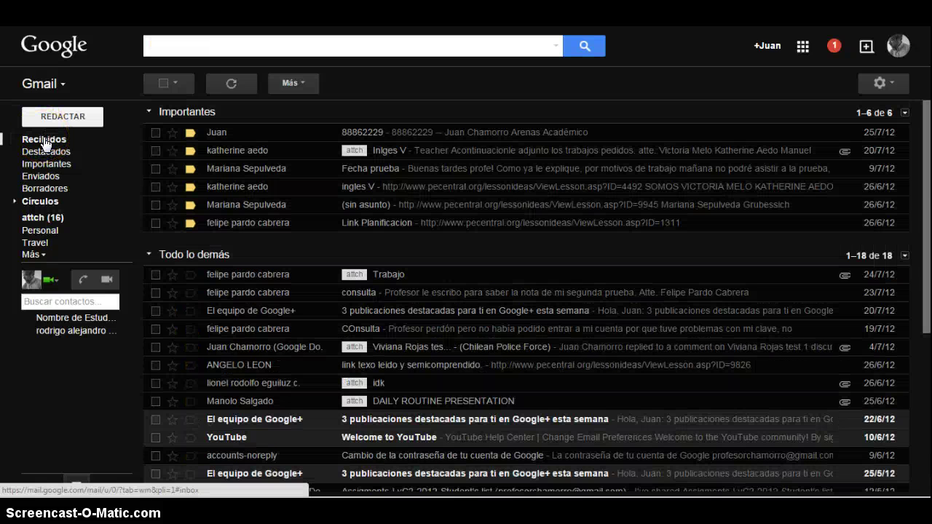